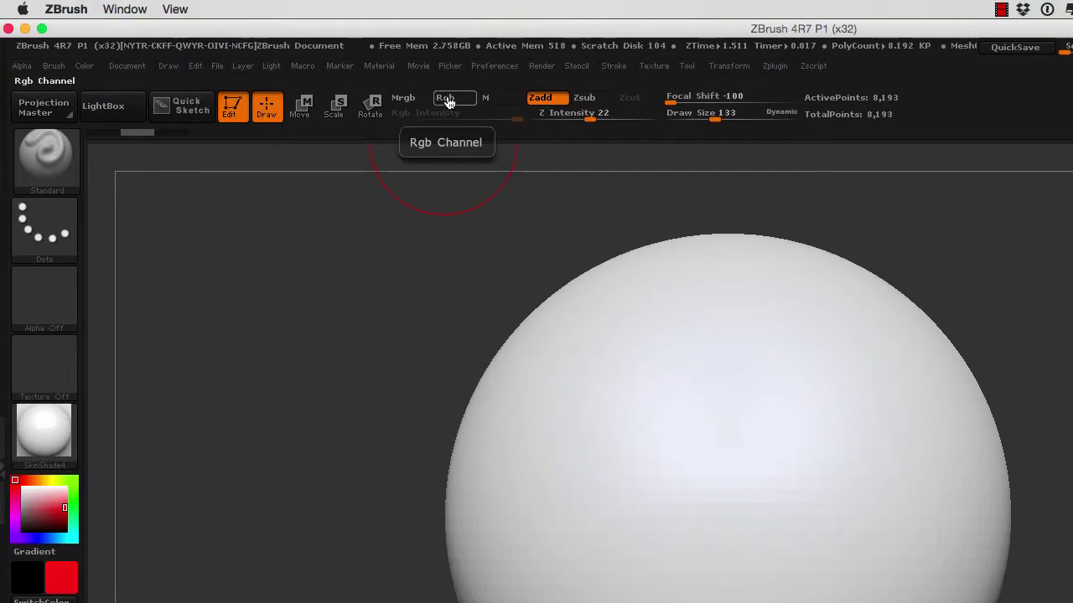
Turn on Rgb, switch Zadd off, and paint two mirrored red stripes down the sphere.
click(450, 99)
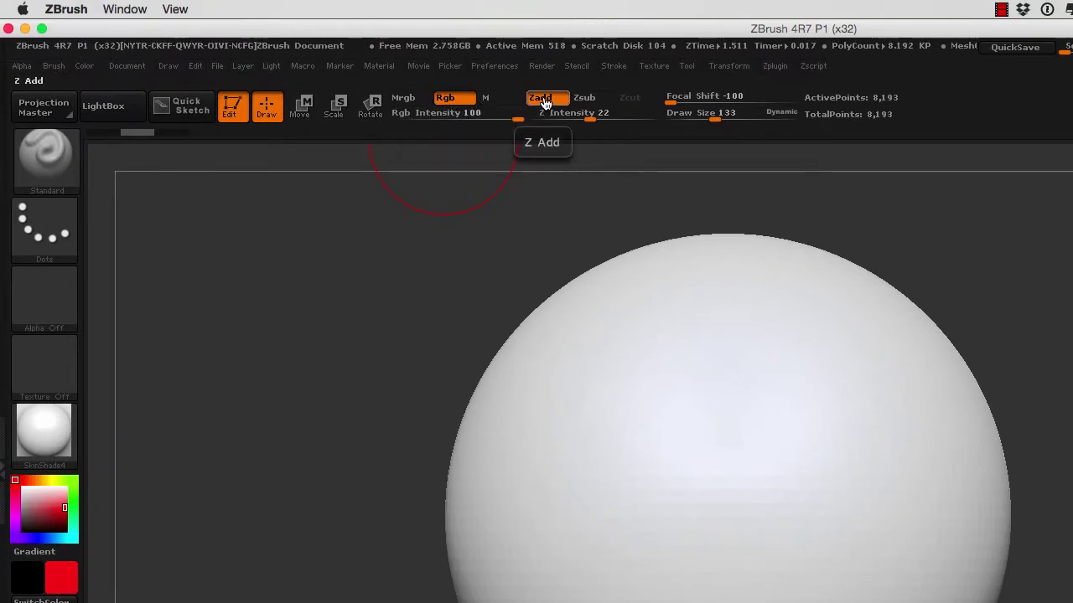
click(543, 102)
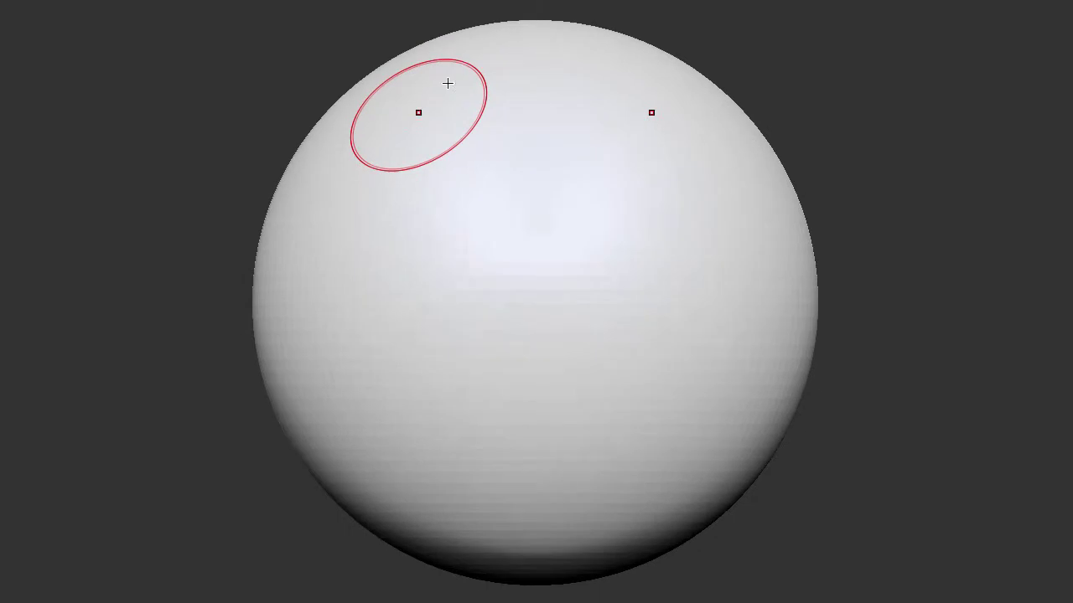
mouse_move(447, 84)
mouse_down()
mouse_move(355, 294)
mouse_move(354, 307)
mouse_move(431, 89)
mouse_move(361, 298)
mouse_move(368, 398)
mouse_up()
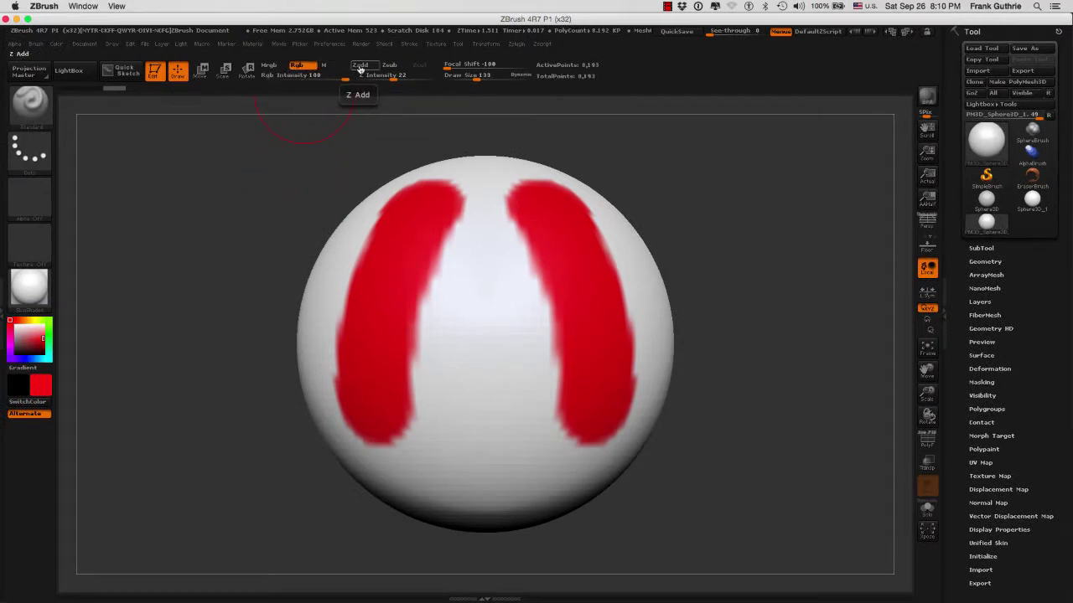
click(300, 66)
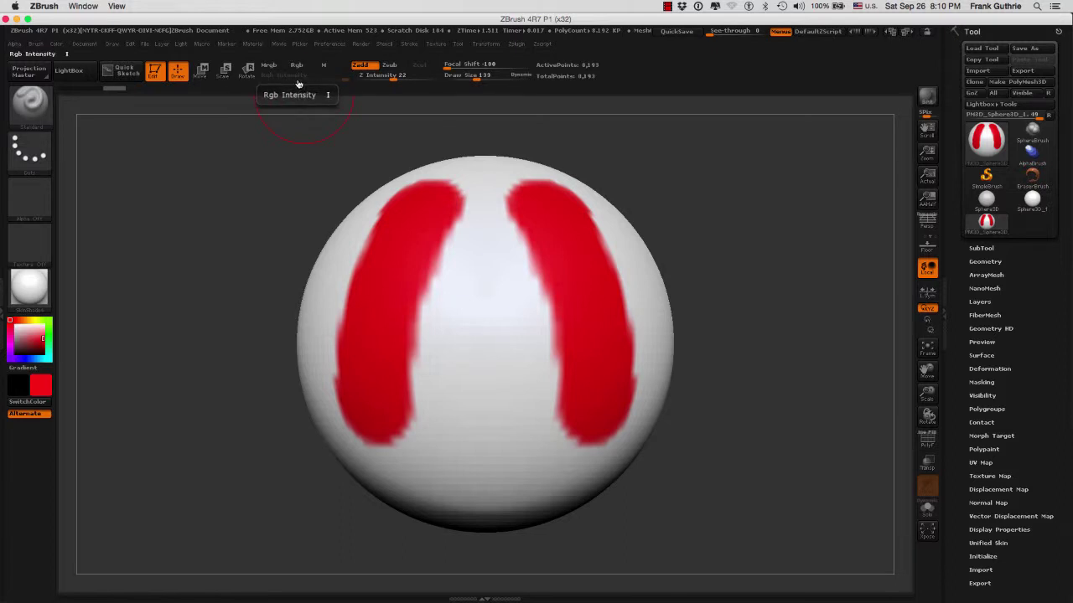
click(298, 67)
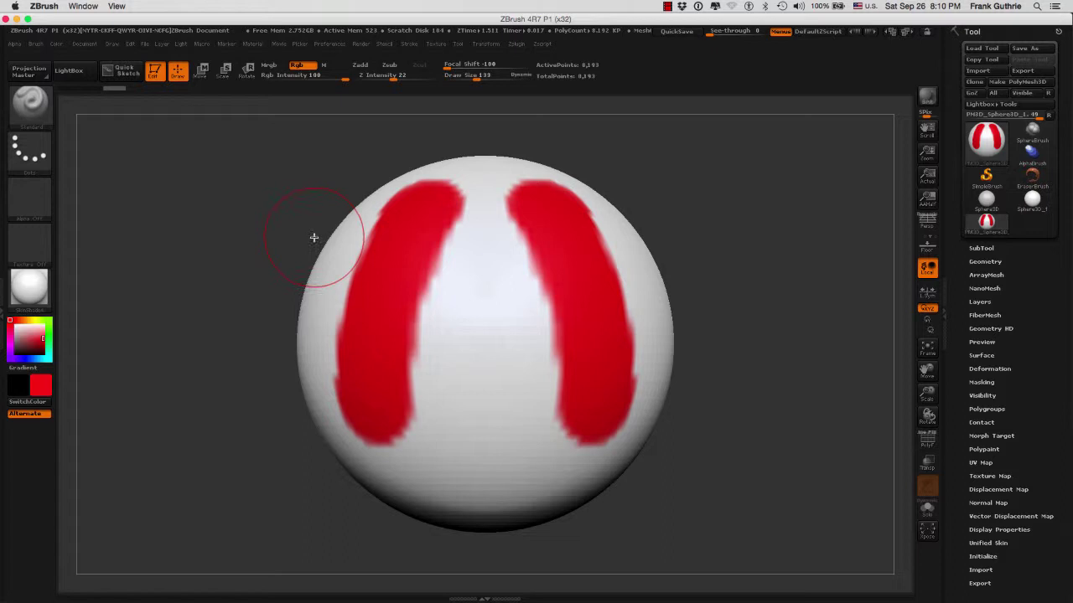
Shift-smooth along the left red stripe's outer edge up to its top.
key(shift)
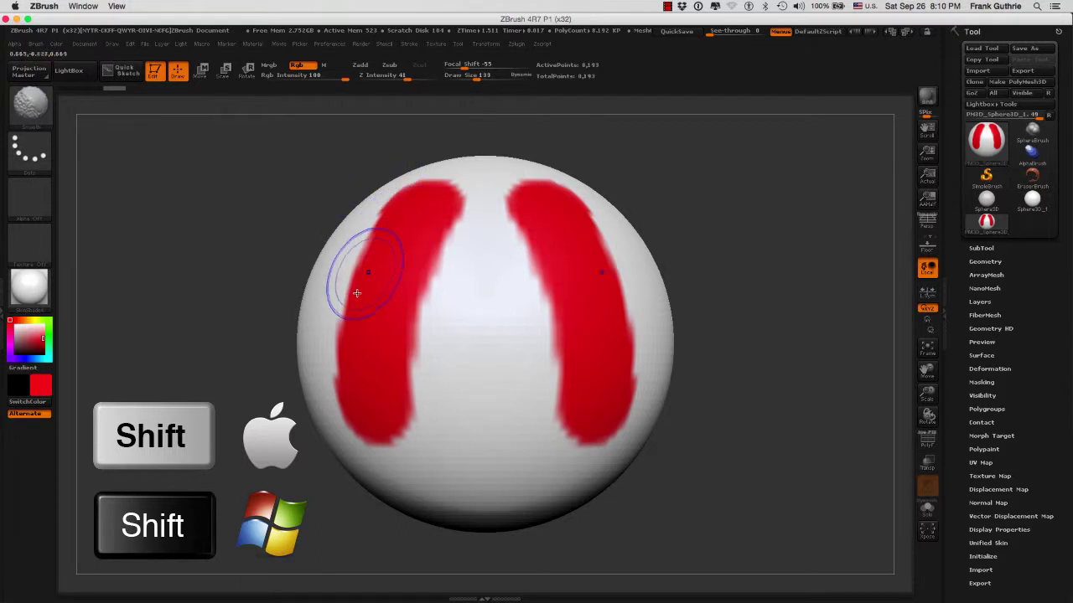
mouse_move(356, 293)
shift+mouse_down()
mouse_move(341, 340)
mouse_move(347, 402)
mouse_move(414, 439)
mouse_move(425, 296)
mouse_move(478, 175)
mouse_move(395, 198)
mouse_move(369, 249)
shift+mouse_up()
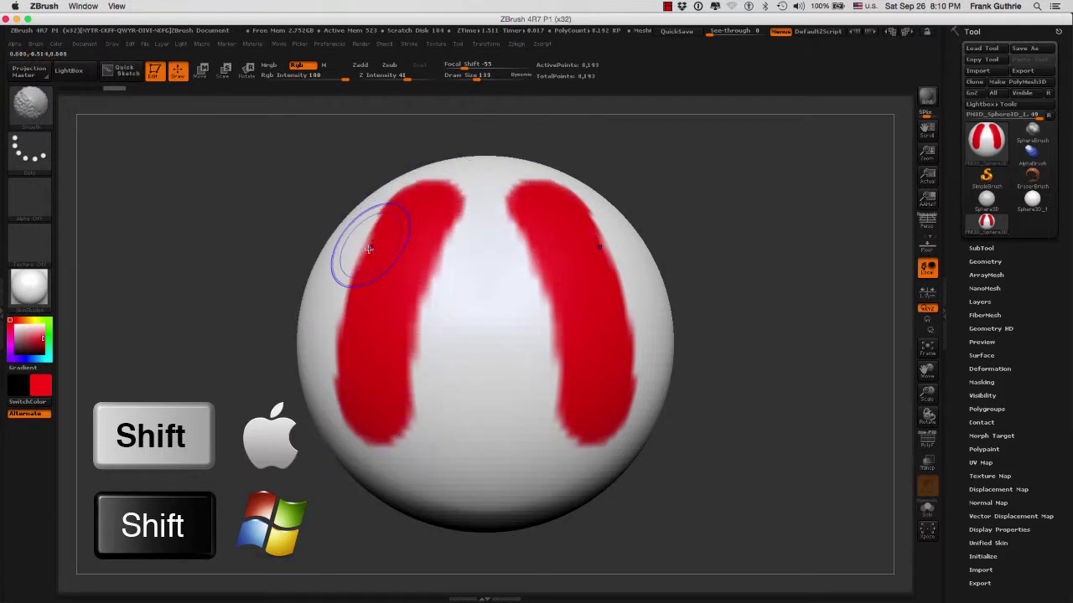
shift+drag(352, 318, 434, 182)
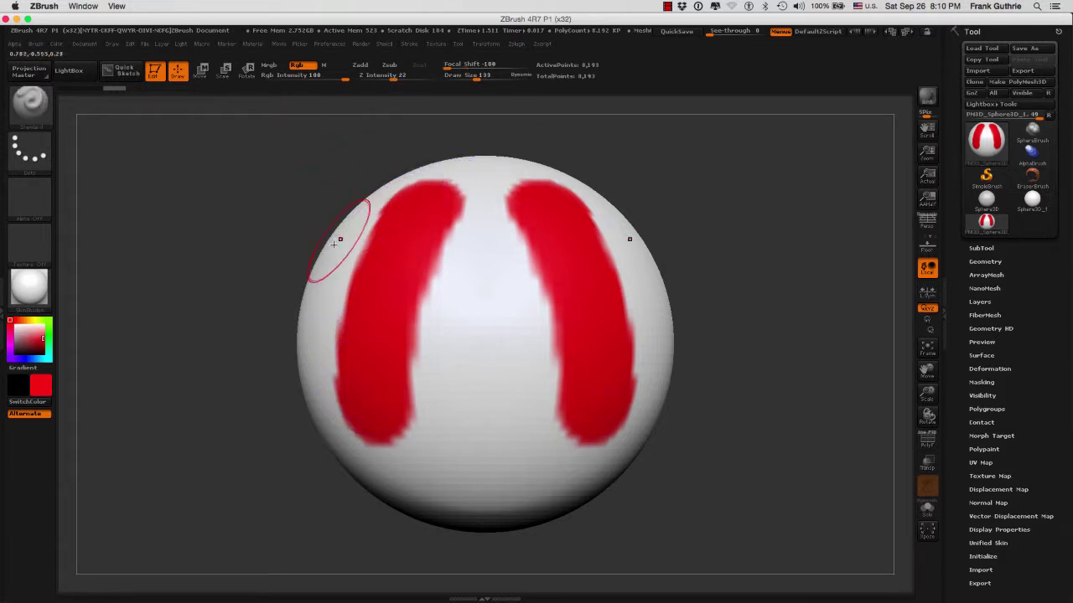
Toggle Shift to compare Smooth's Focal Shift -55 and Z Intensity 41 with the draw brush.
key(shift)
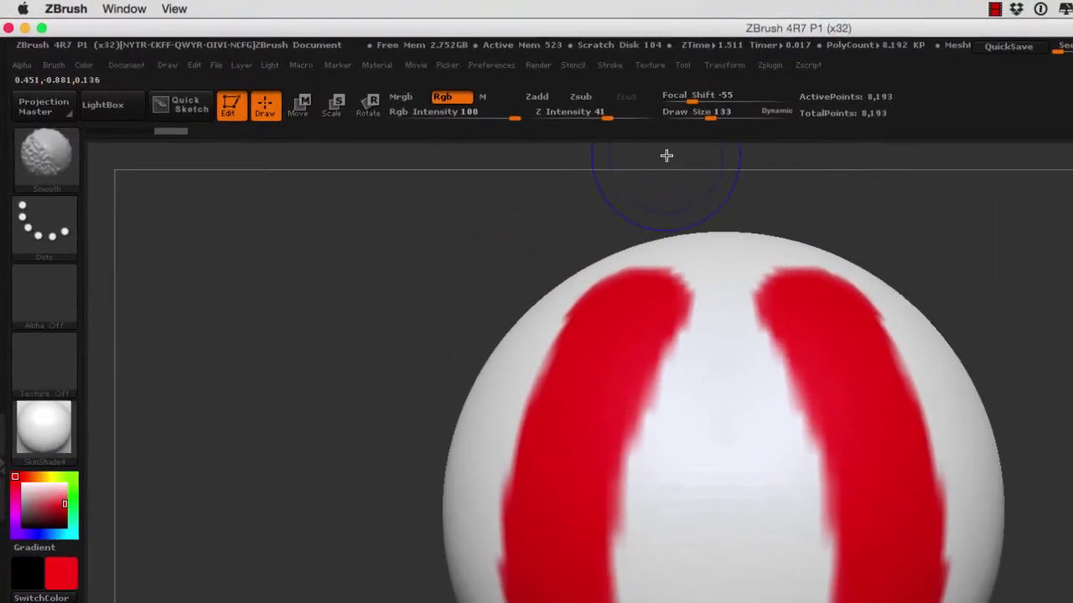
key(shift)
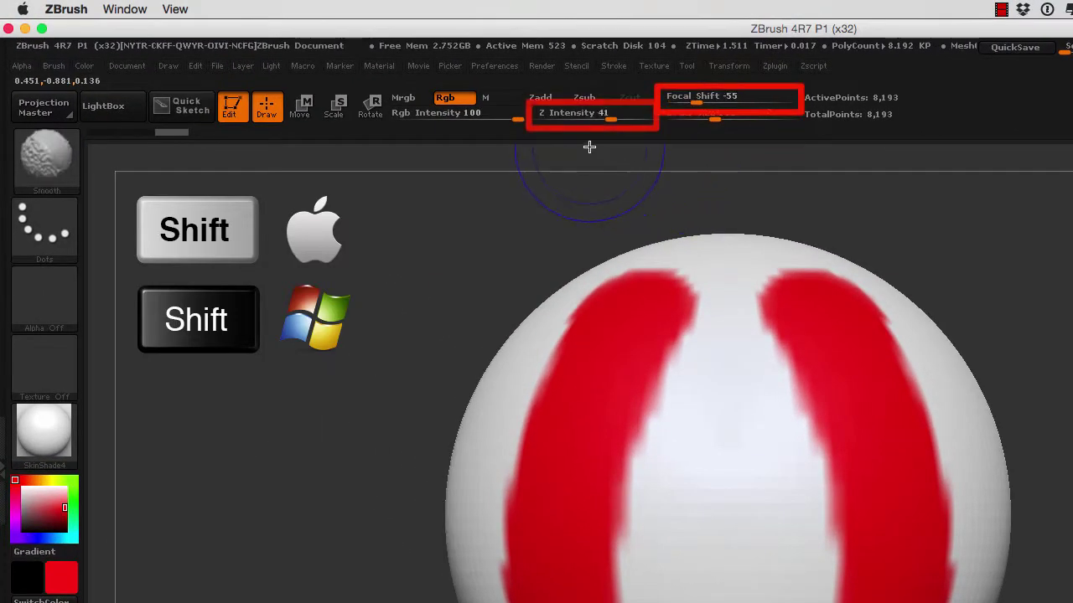
key(shift)
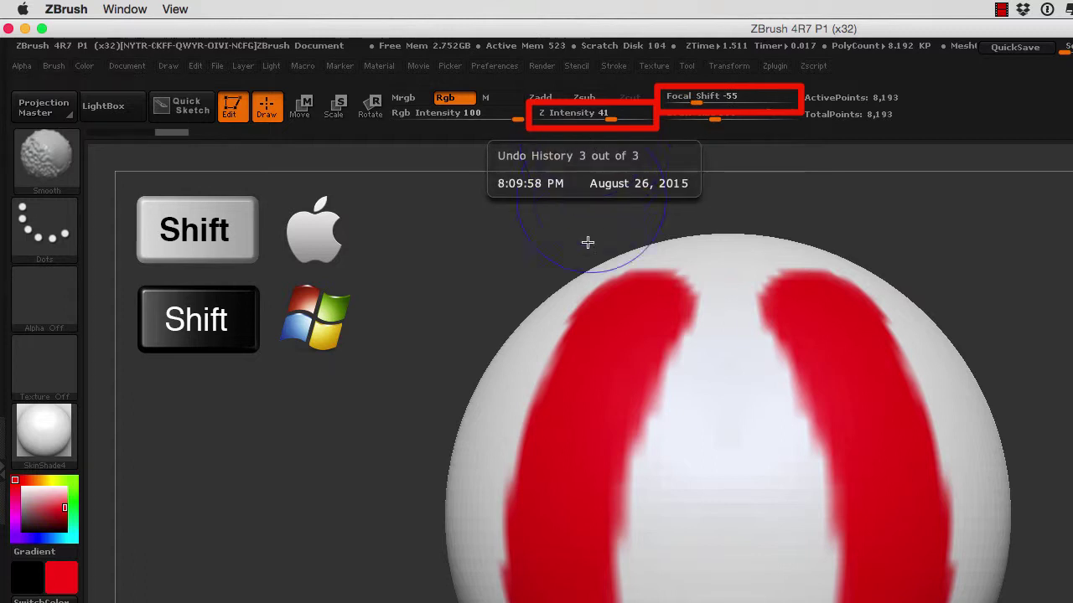
key(shift)
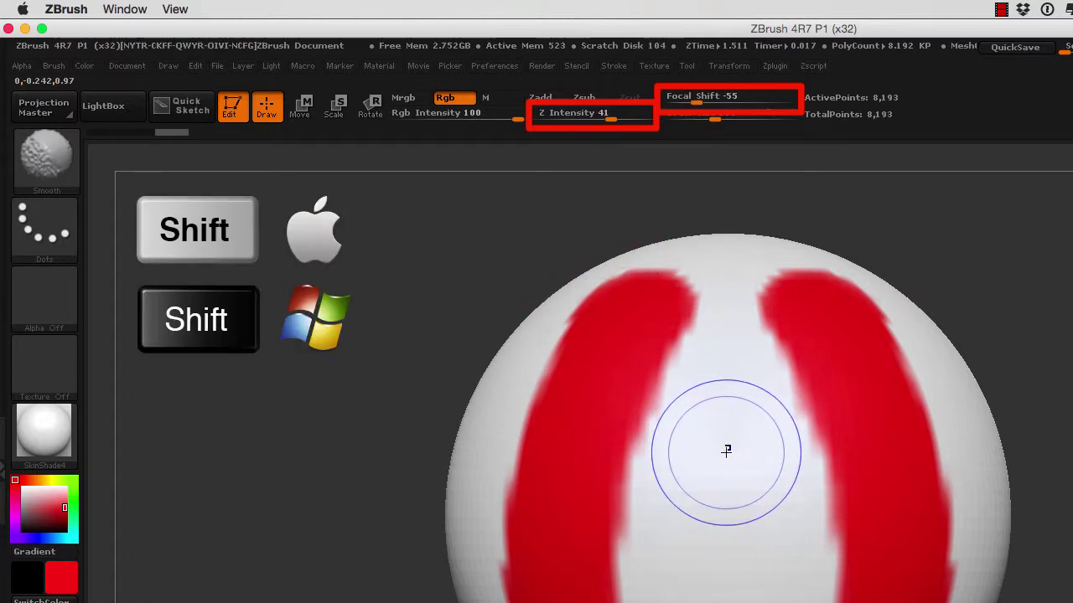
key(shift)
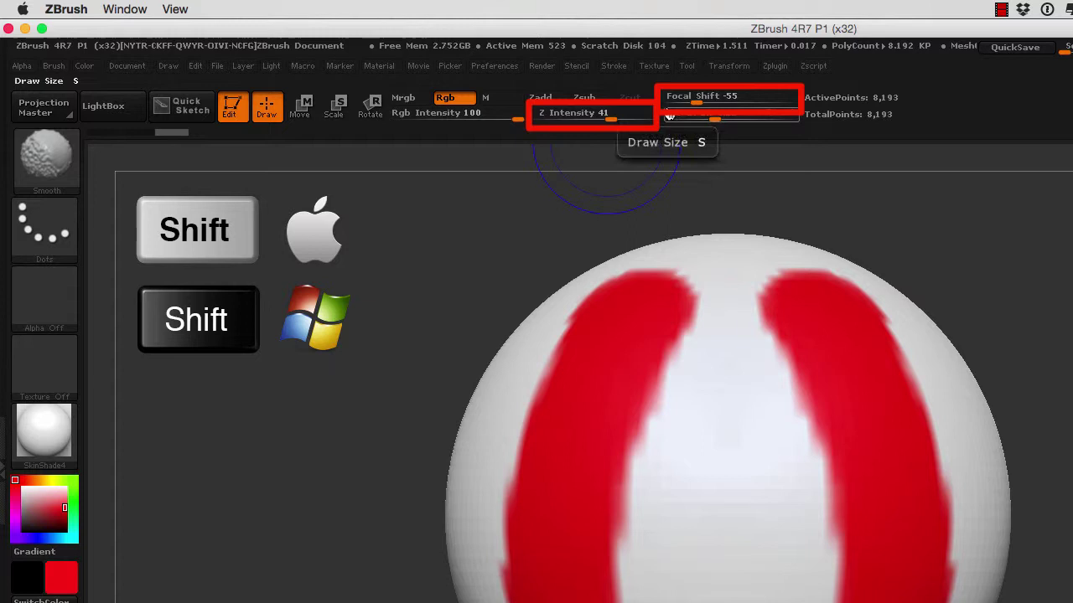
Enlarge the Draw Size and check it carries over to the Smooth brush.
key(shift)
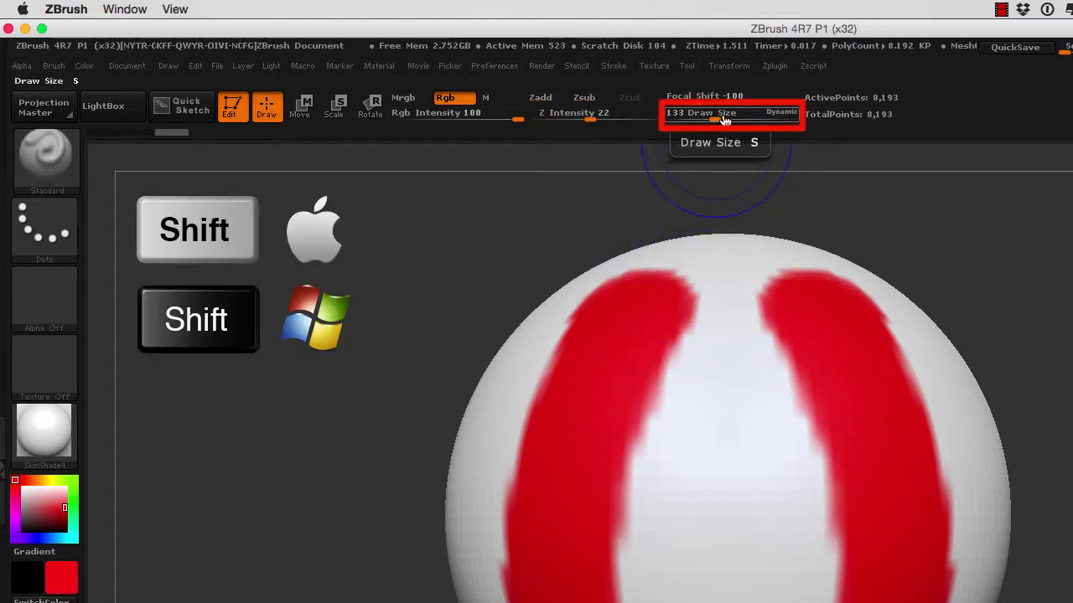
drag(716, 120, 738, 121)
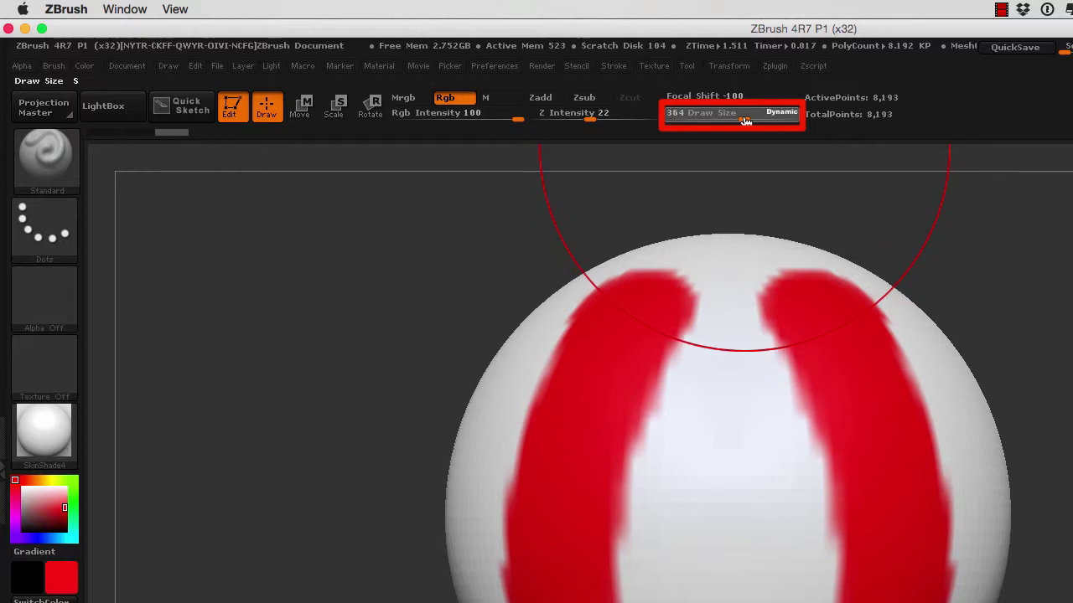
key(shift)
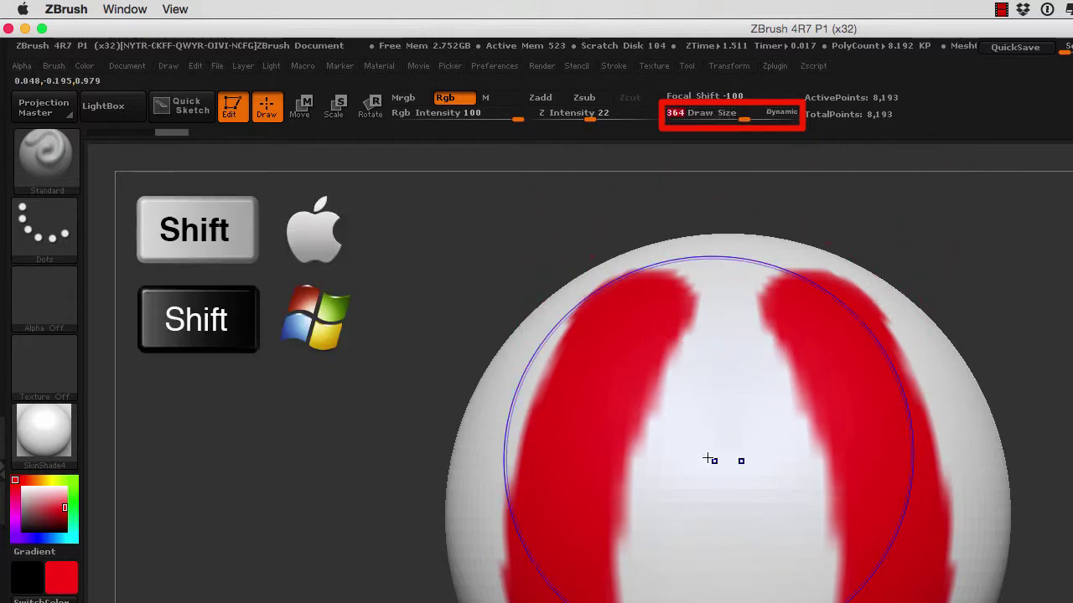
key(shift)
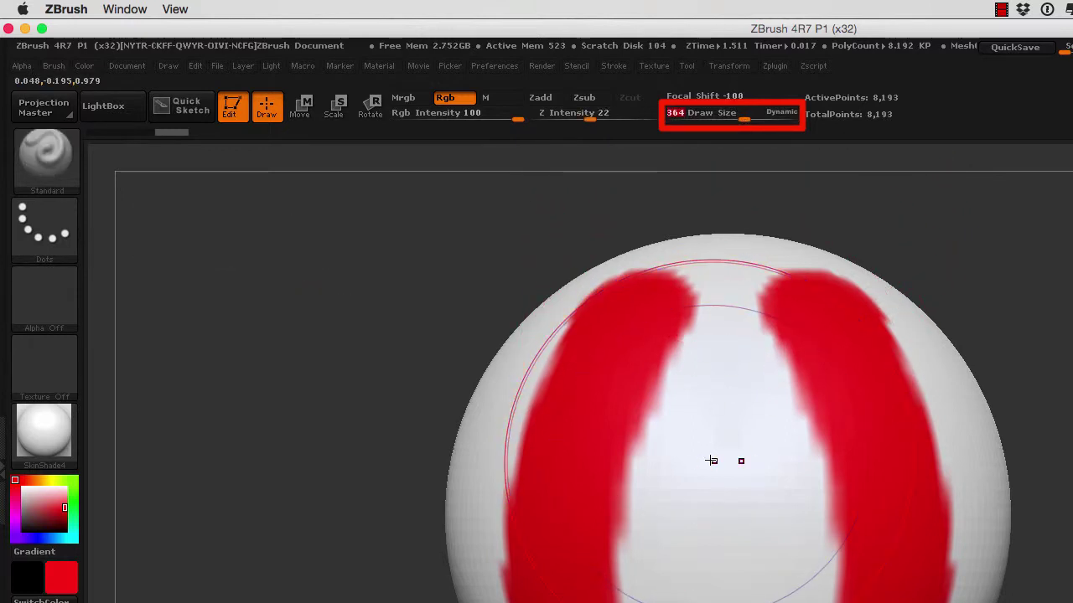
key(shift)
key(shift)
key(shift)
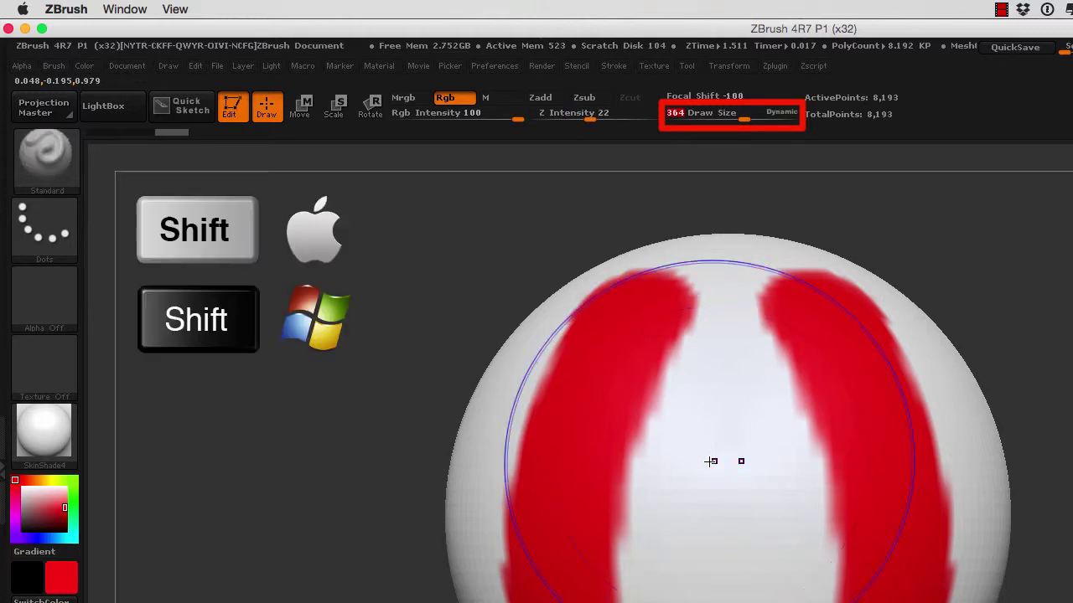
key(shift)
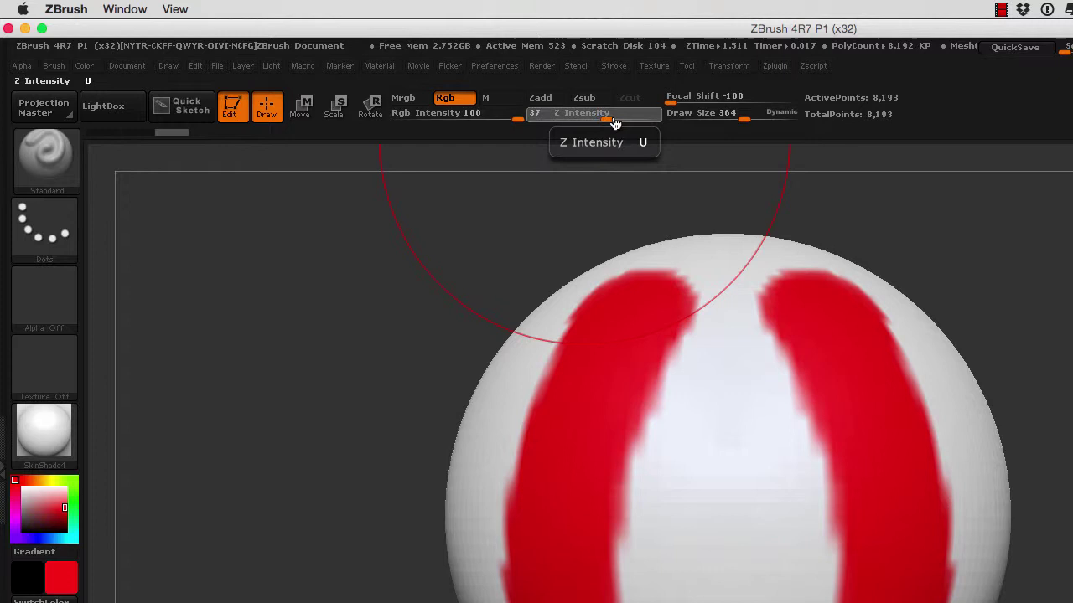
Raise the draw Z Intensity and set the Smooth brush's intensity to 26.
drag(606, 124, 651, 127)
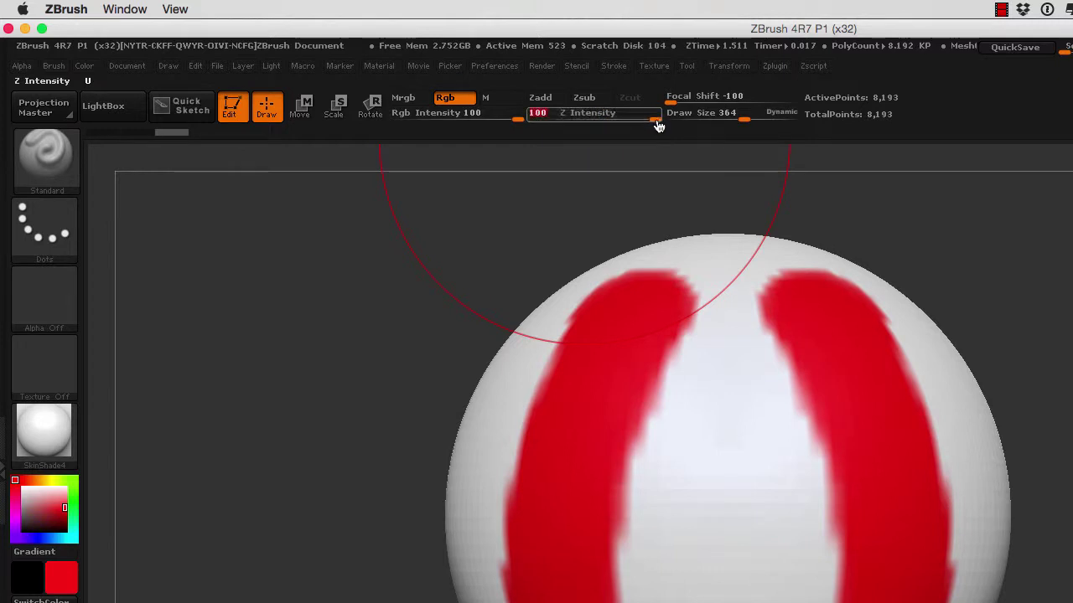
key(shift)
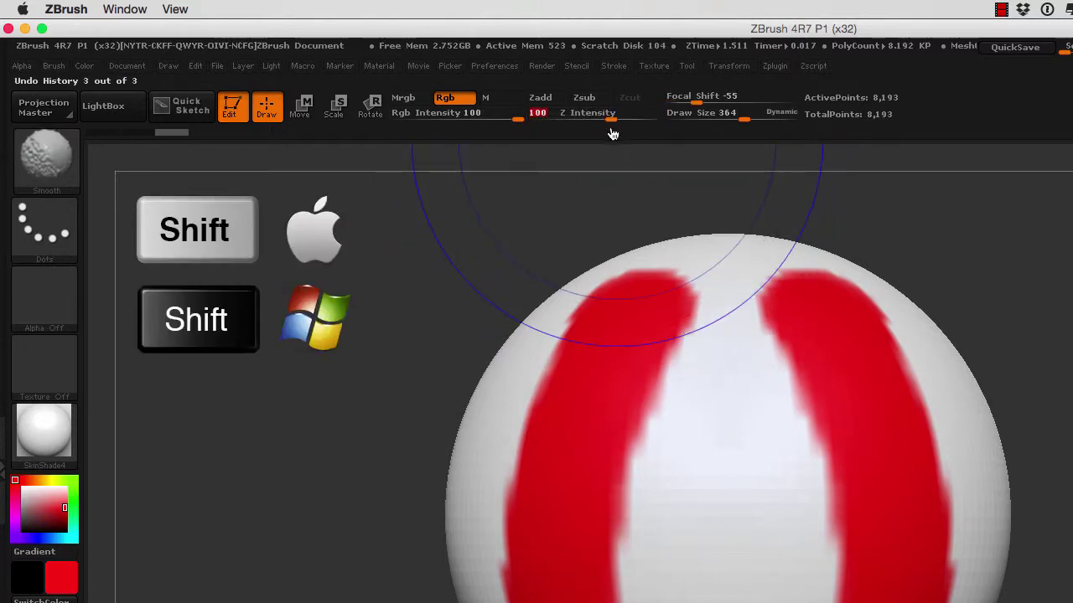
drag(612, 124, 654, 125)
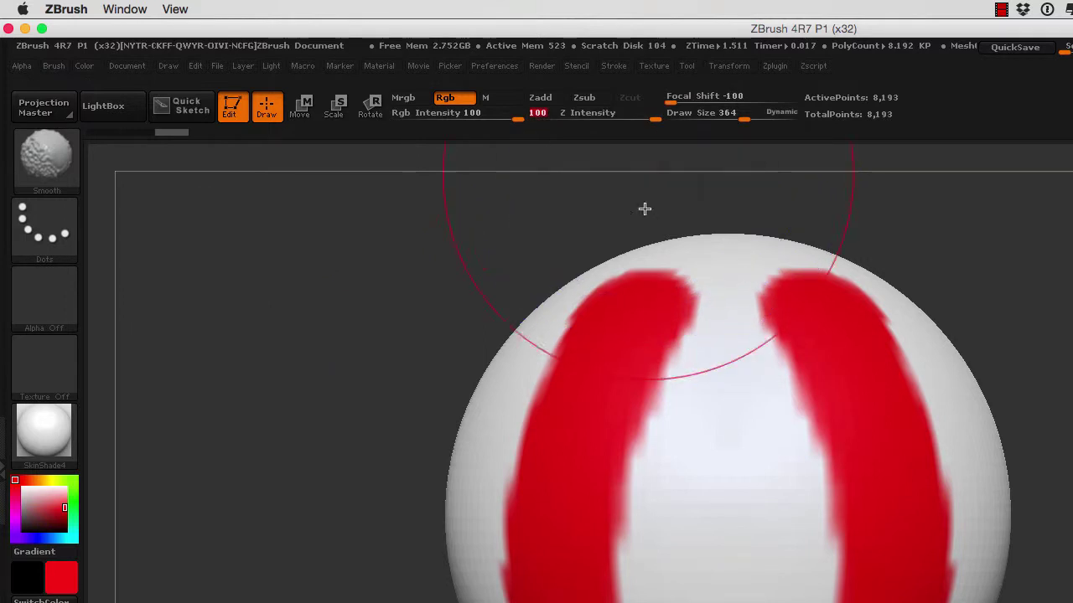
key(shift)
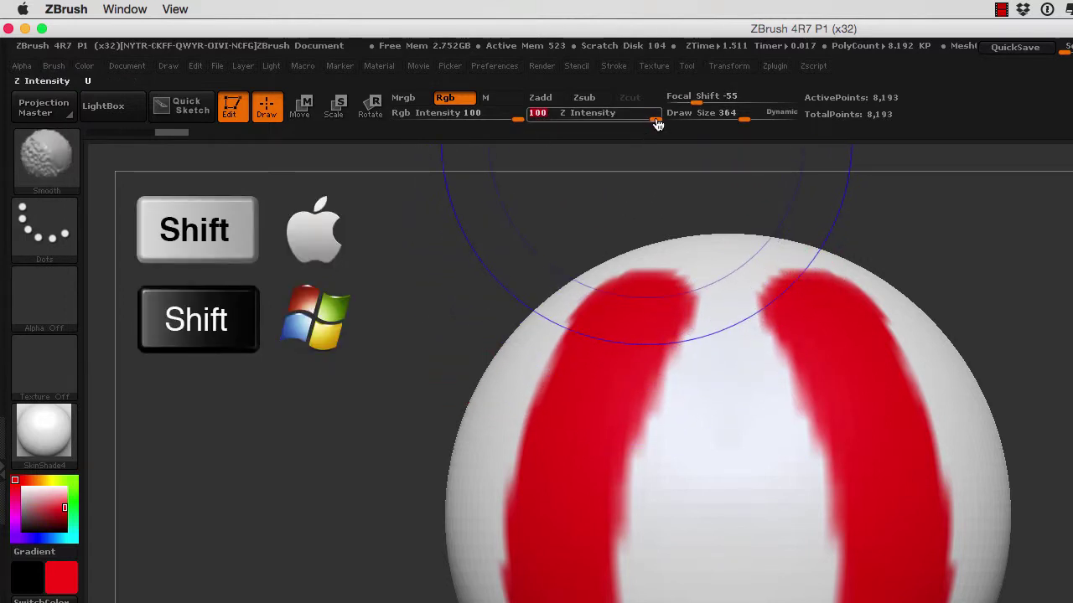
drag(655, 123, 642, 124)
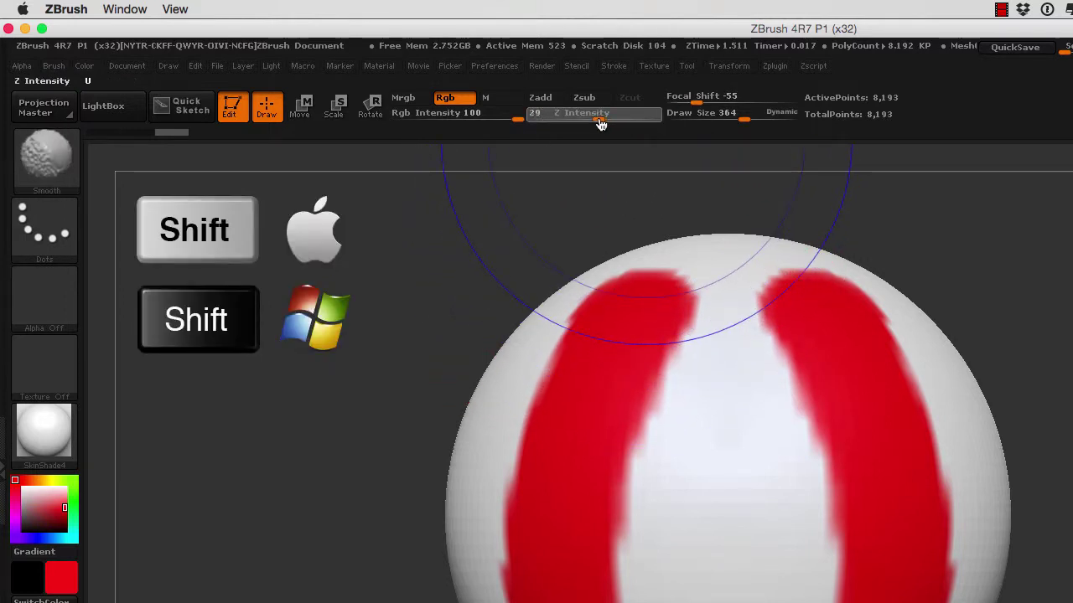
drag(599, 123, 594, 123)
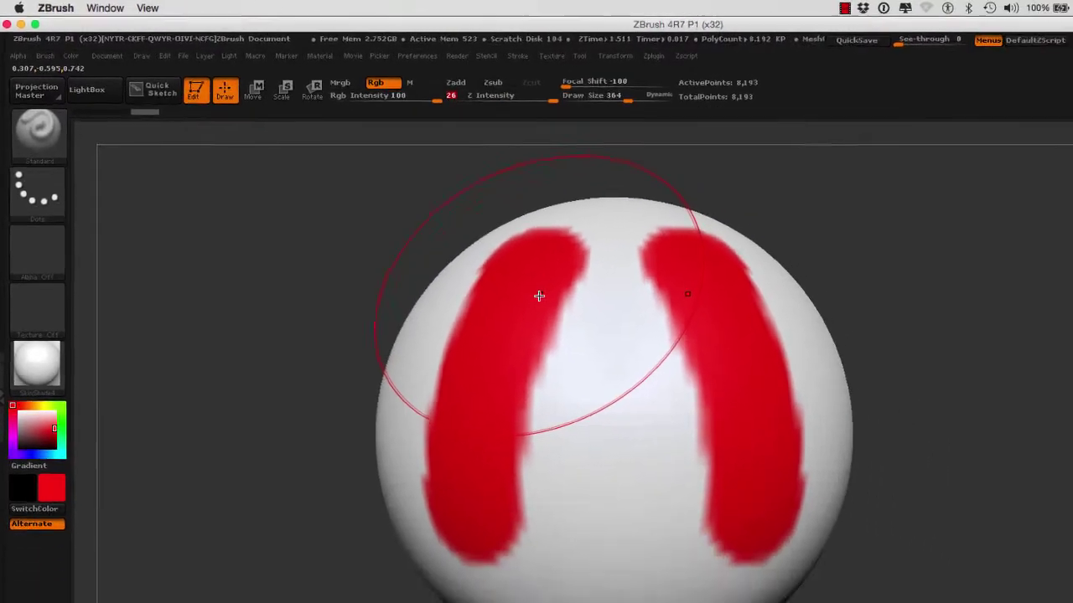
key(shift)
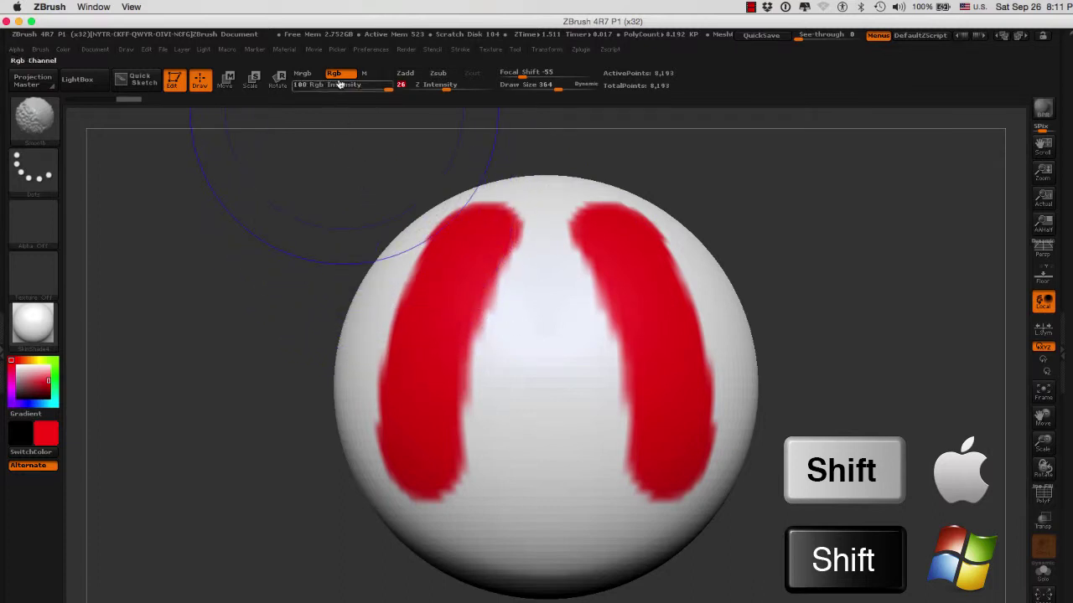
Smooth over the red stripes, then undo both the smoothing and the paint.
shift+drag(486, 235, 440, 451)
key(ctrl+z)
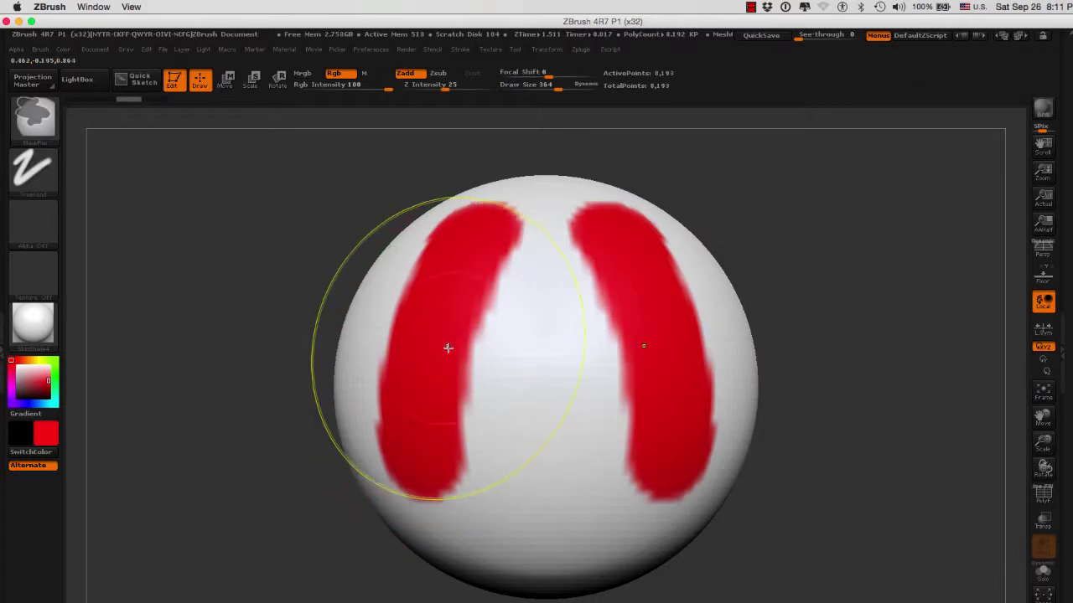
key(ctrl+z)
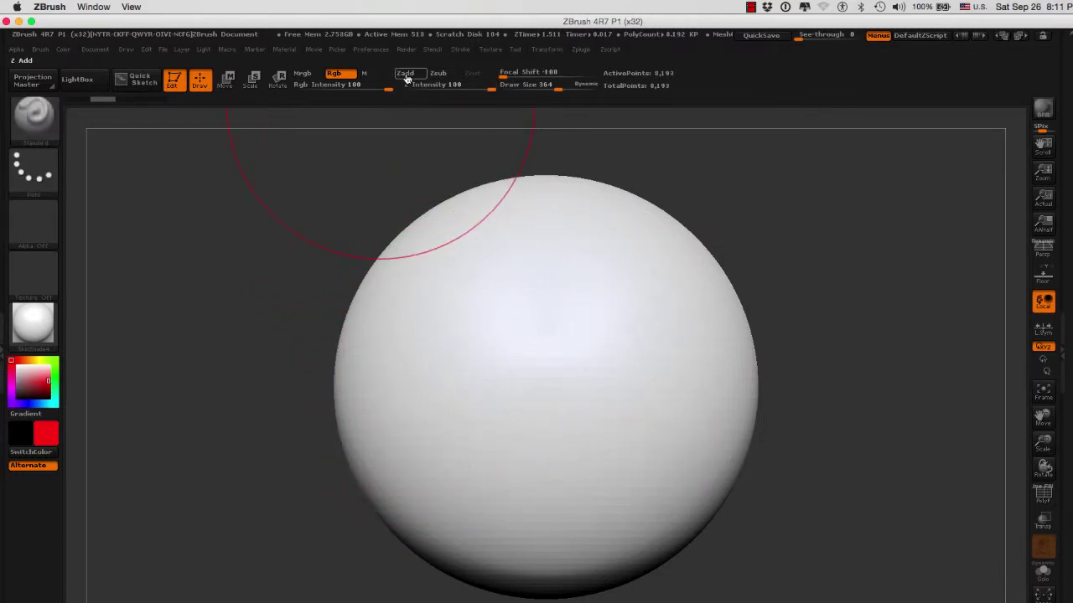
Enable Zadd, set Draw Size to 100, and sculpt two mirrored raised ridges.
click(406, 74)
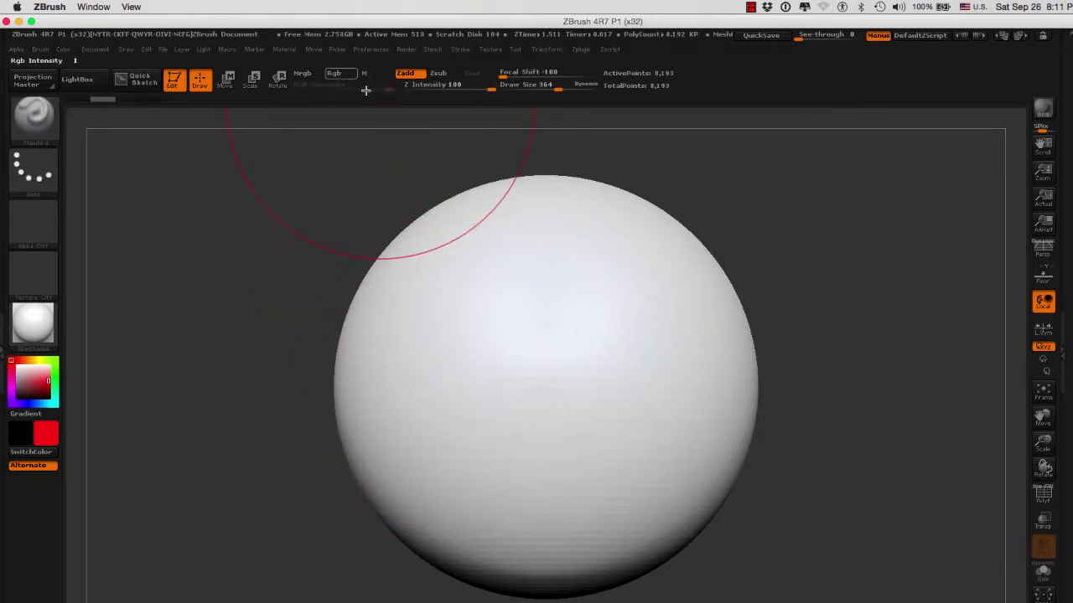
key(s)
drag(489, 305, 463, 307)
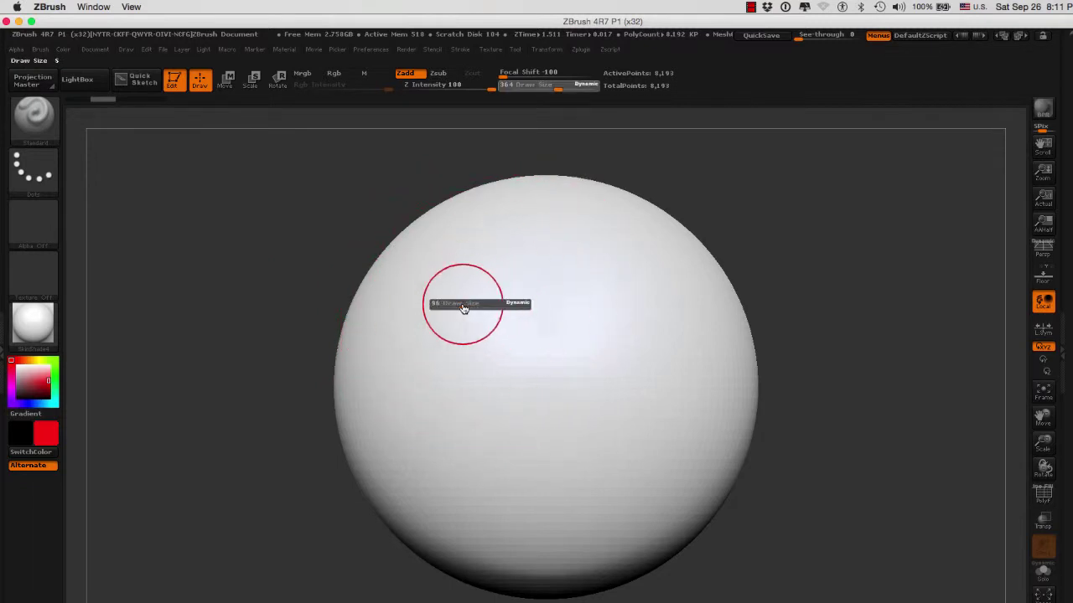
mouse_move(491, 220)
mouse_down()
mouse_move(456, 276)
mouse_move(429, 417)
mouse_up()
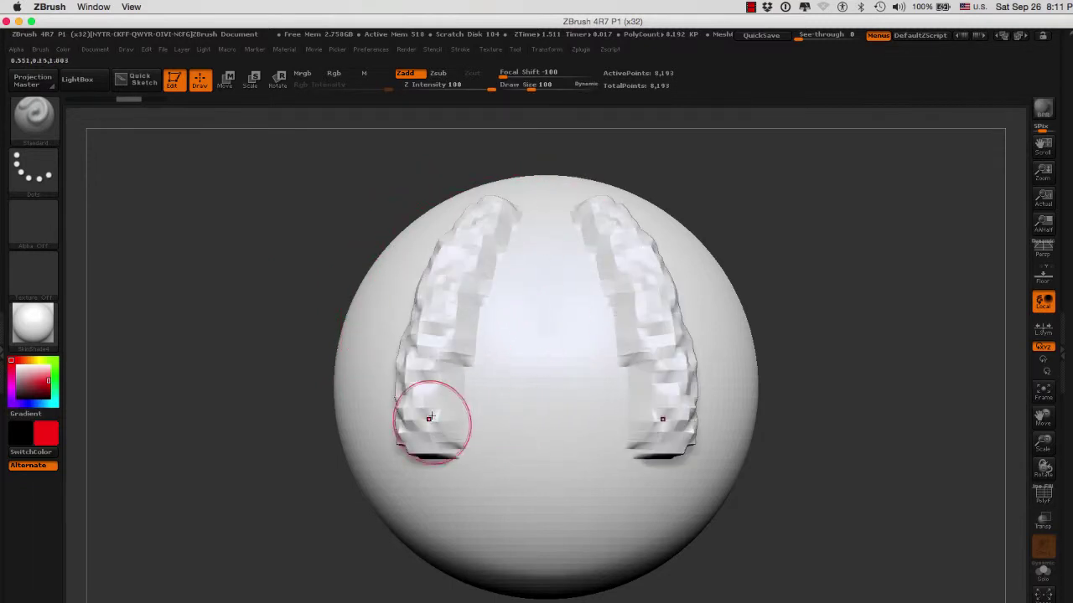
Shift-smooth the ridges with Rgb off, then undo back to the plain sphere.
key(shift)
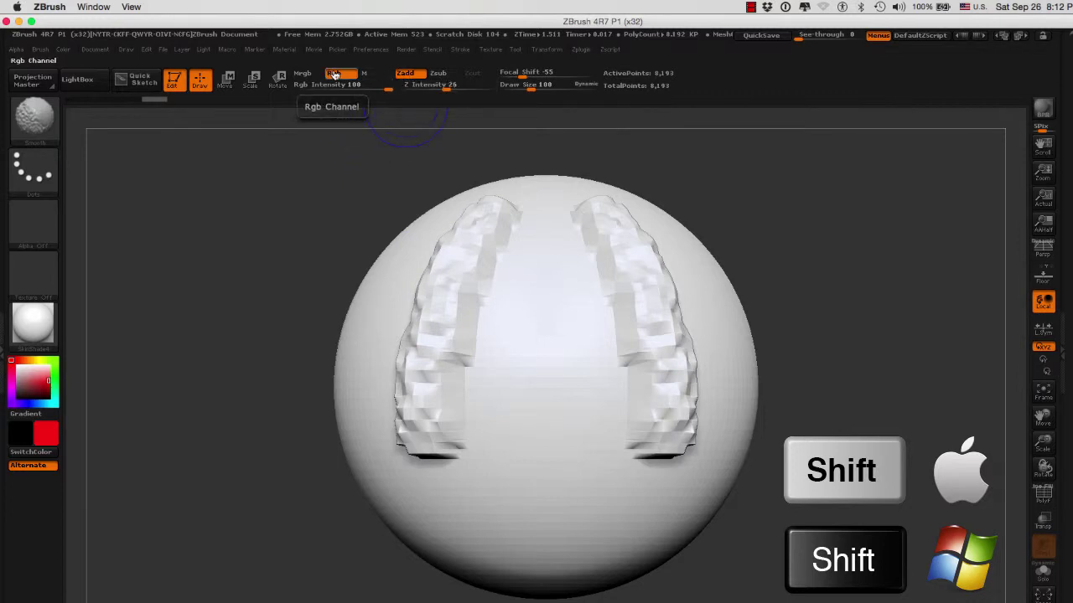
click(334, 75)
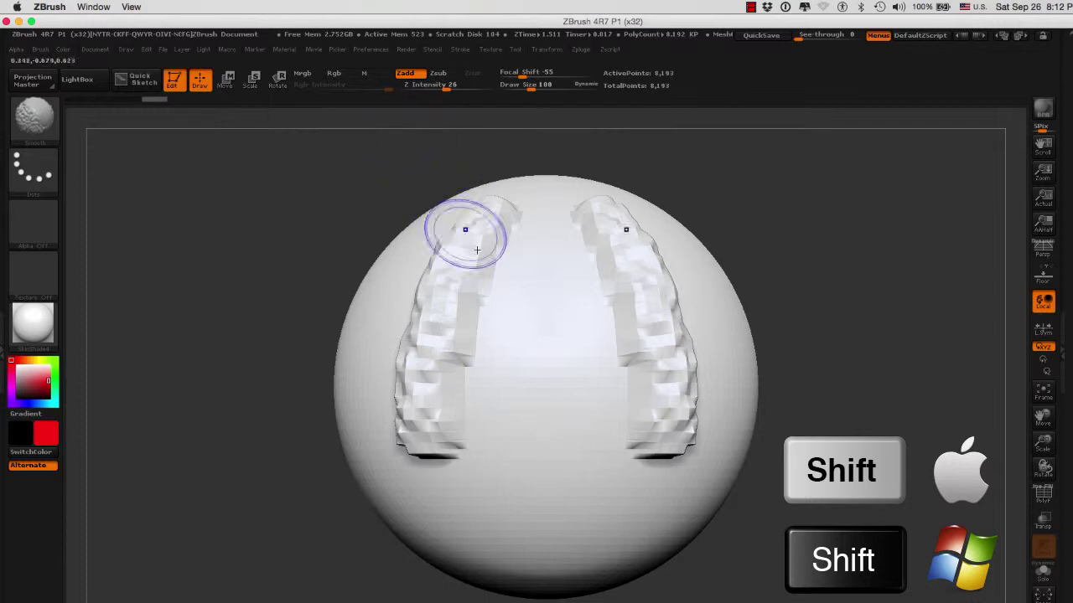
shift+drag(467, 240, 468, 243)
mouse_move(431, 327)
shift+mouse_down()
mouse_move(410, 440)
mouse_move(450, 327)
shift+mouse_up()
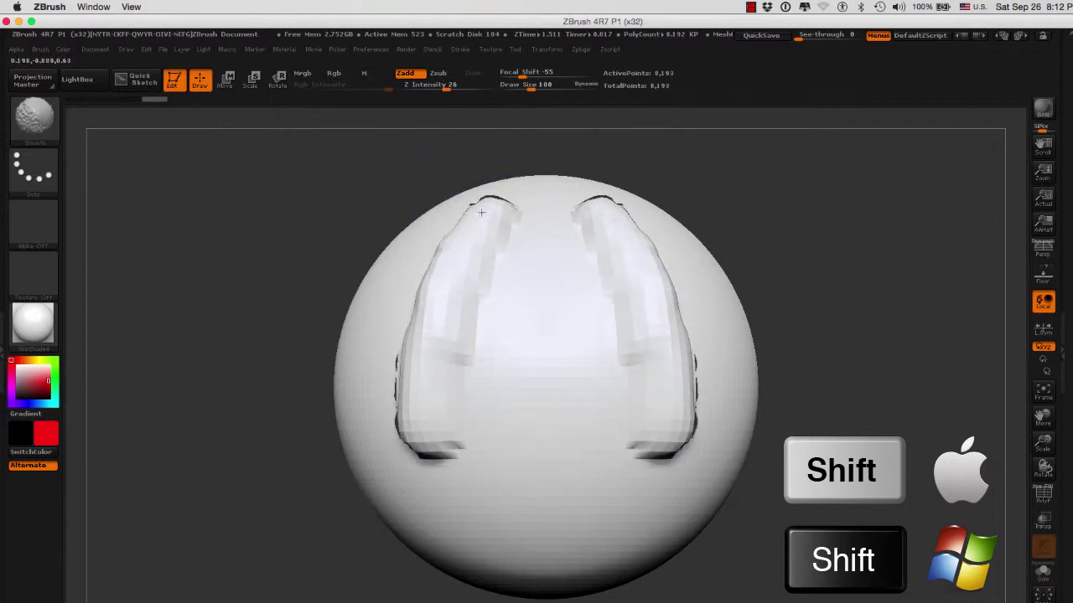
key(ctrl+z)
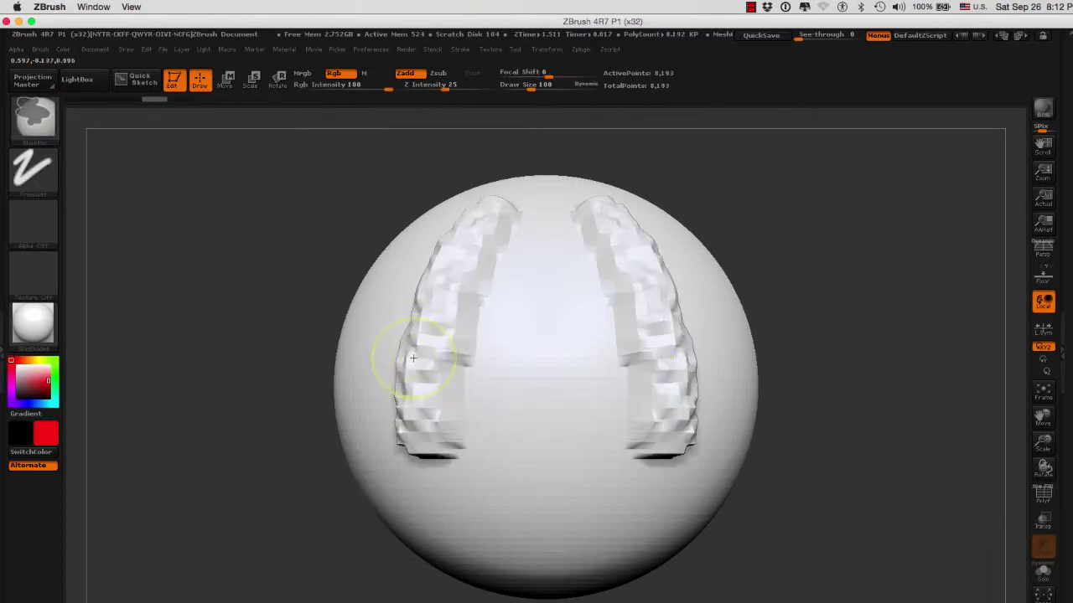
key(ctrl+z)
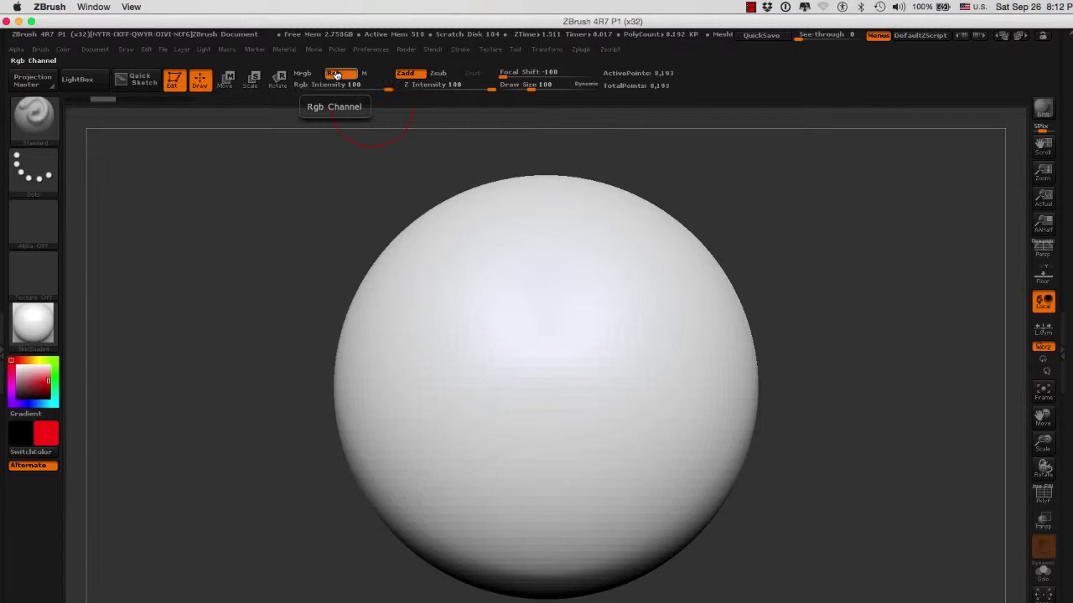
Stroke raised red ridges with Rgb and Zadd on, then Shift-smooth both stripes repeatedly.
mouse_move(482, 205)
mouse_down()
mouse_move(419, 359)
mouse_move(411, 453)
mouse_move(456, 243)
mouse_up()
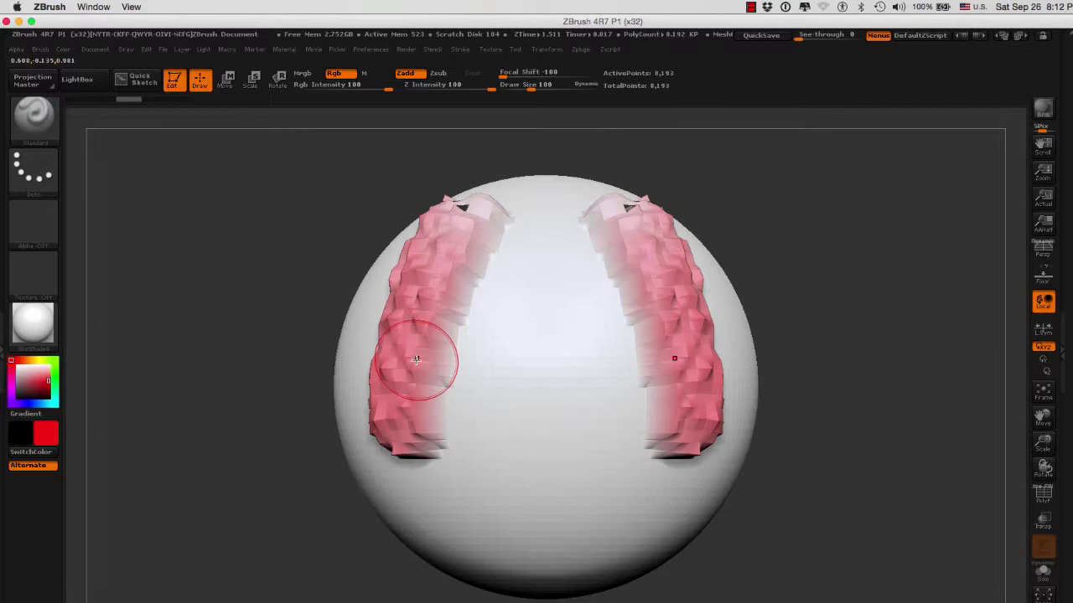
key(shift)
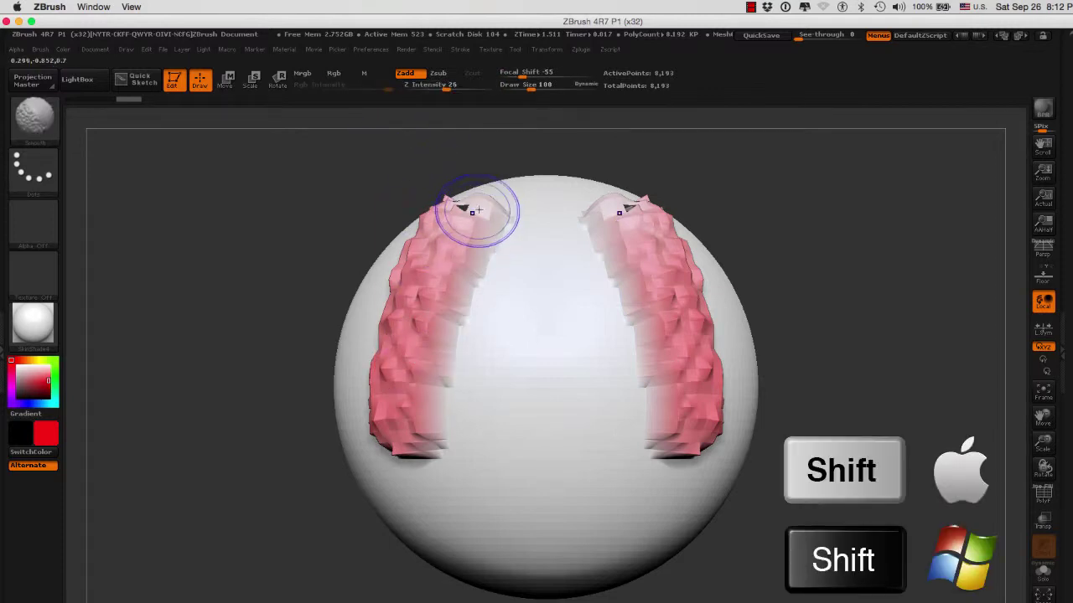
shift+drag(474, 211, 409, 386)
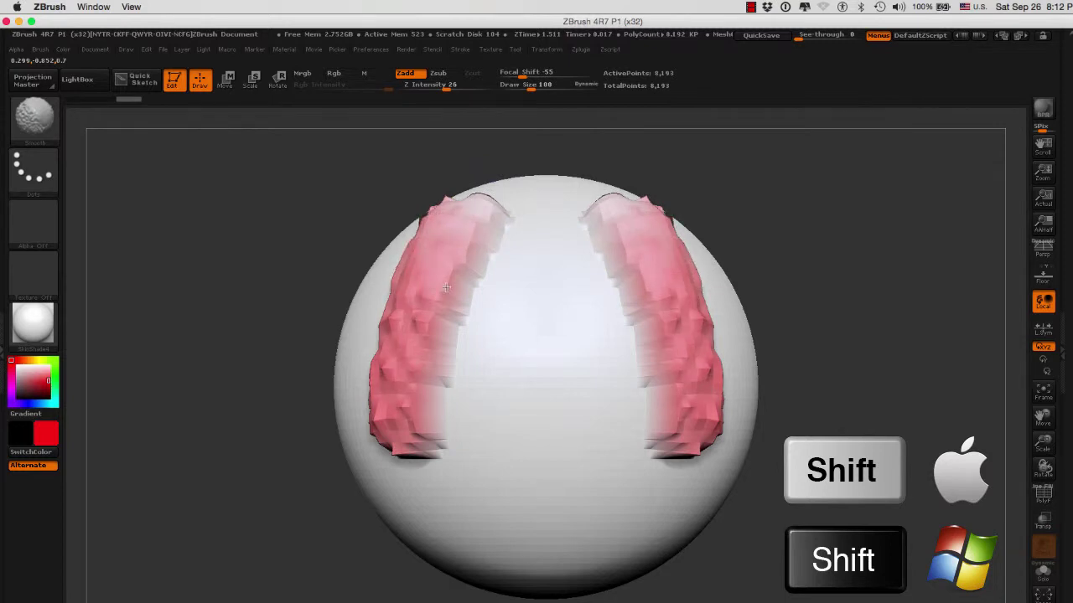
shift+drag(451, 271, 408, 328)
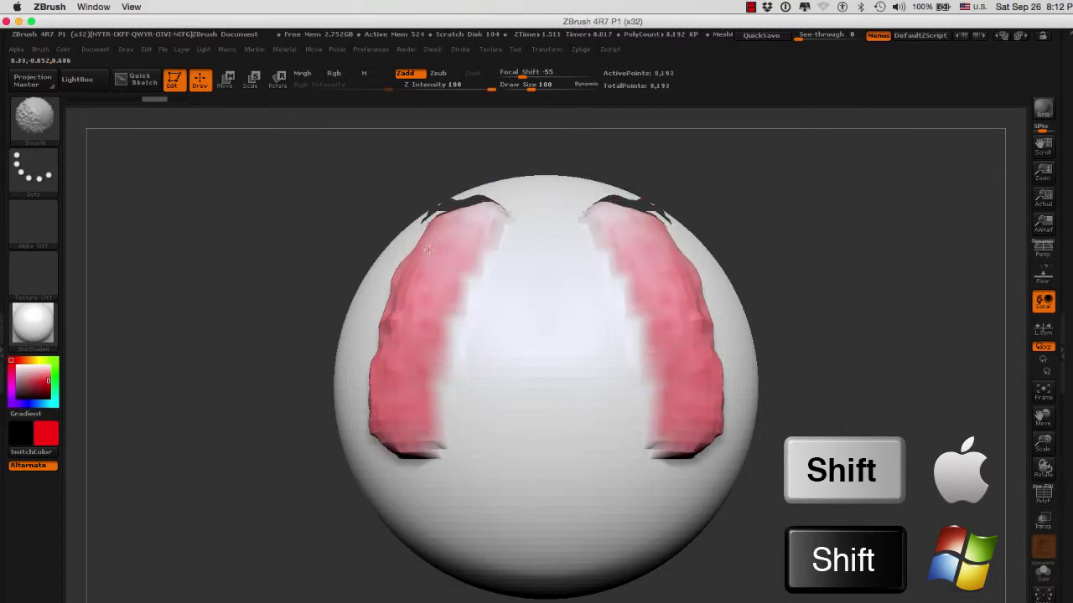
mouse_move(405, 430)
shift+mouse_down()
mouse_move(390, 336)
mouse_move(405, 291)
mouse_move(443, 259)
shift+mouse_up()
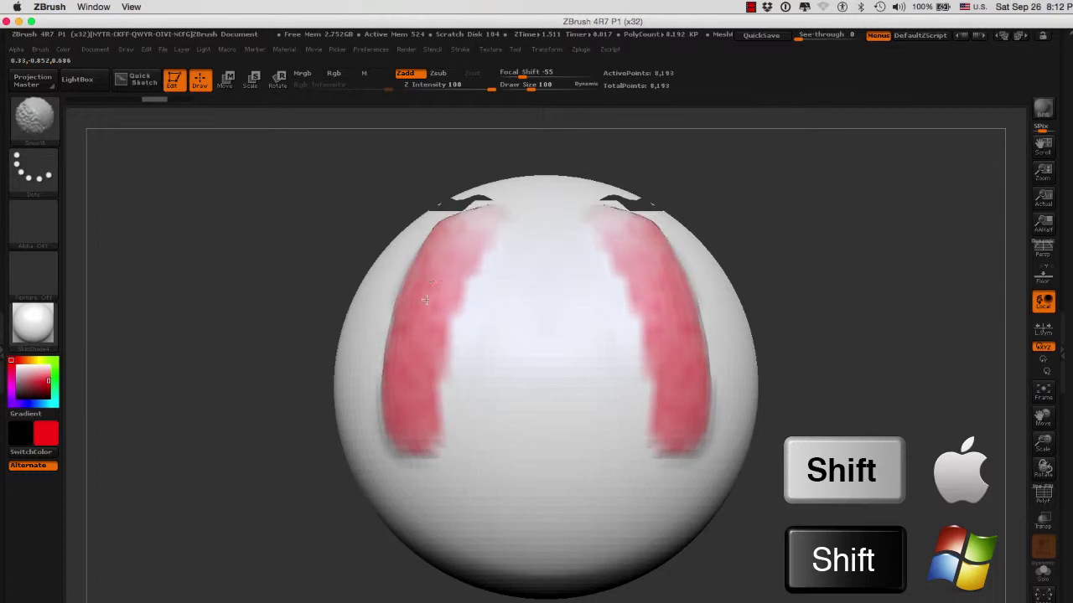
shift+drag(410, 426, 427, 369)
shift+drag(456, 235, 413, 304)
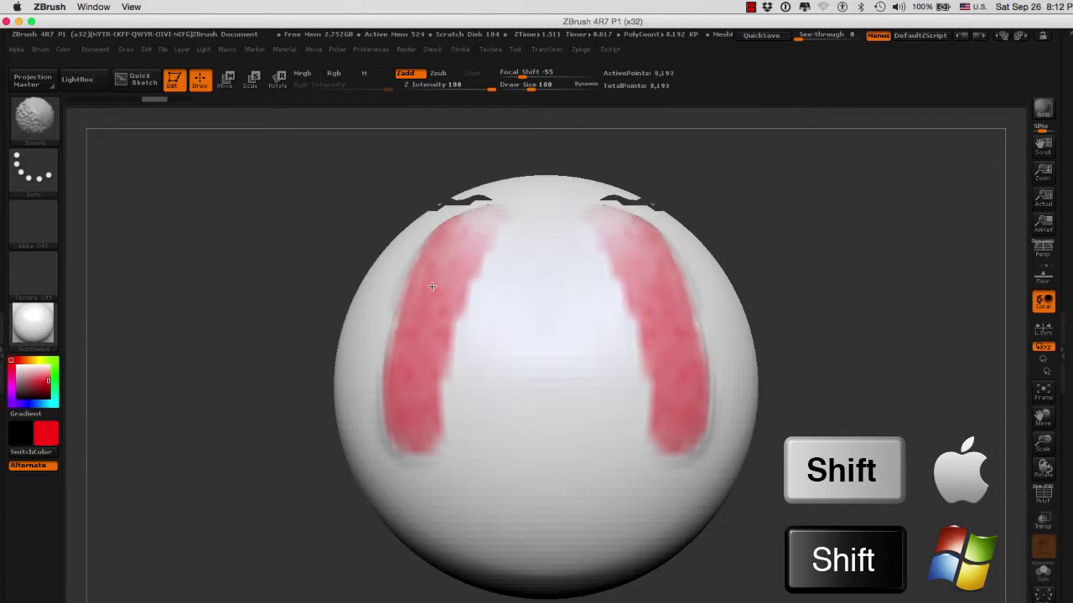
shift+drag(406, 422, 403, 442)
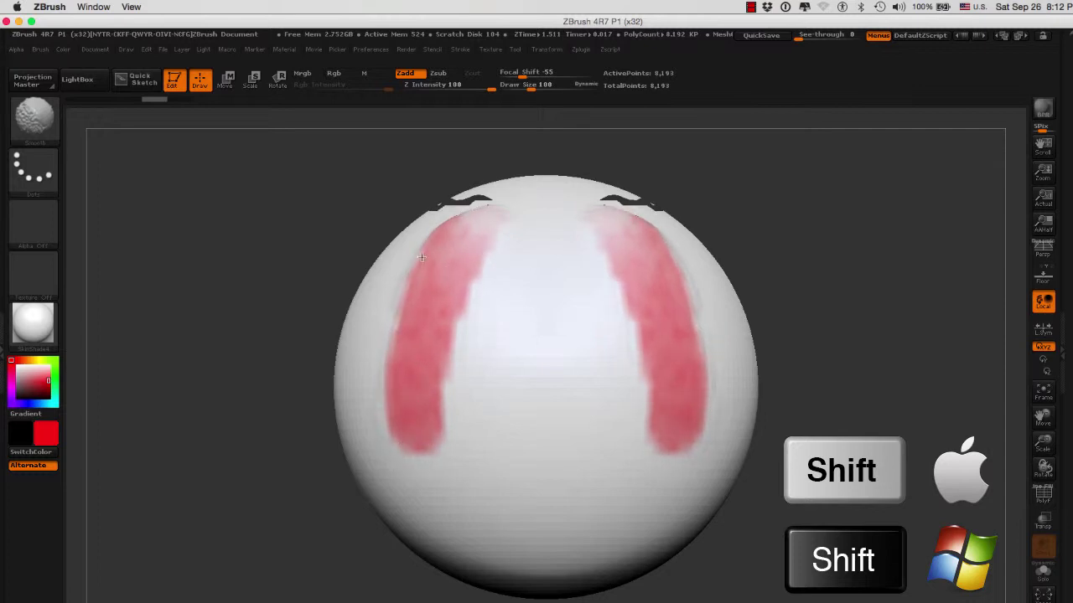
mouse_move(478, 250)
shift+mouse_down()
mouse_move(428, 335)
mouse_move(475, 223)
mouse_move(430, 442)
mouse_move(482, 228)
shift+mouse_up()
Undo the smoothing, then Shift-smooth with Zadd off and Rgb on to fade only the paint.
key(ctrl+z)
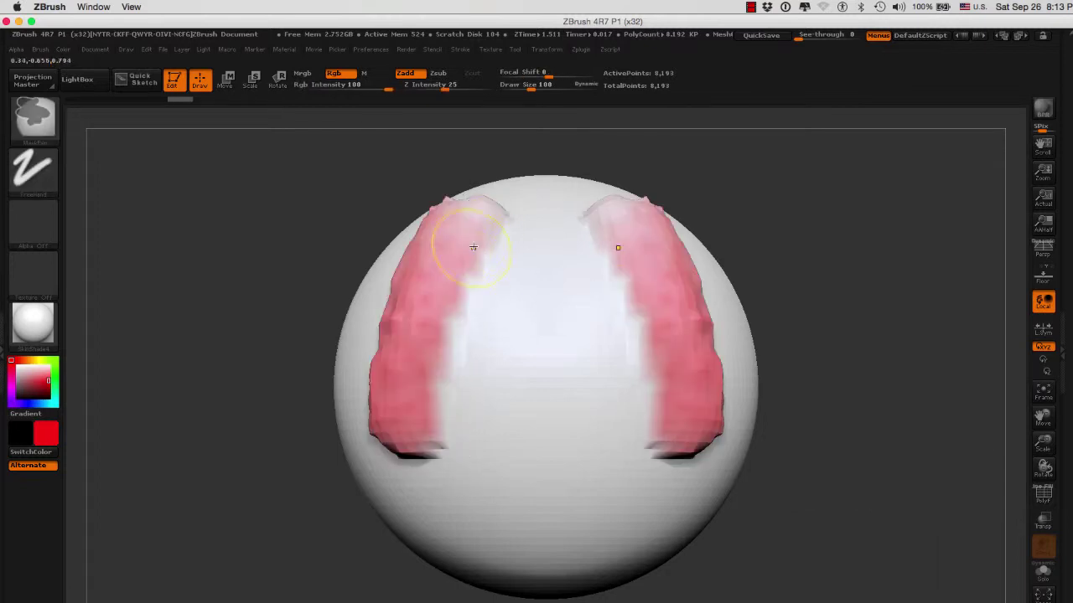
key(shift)
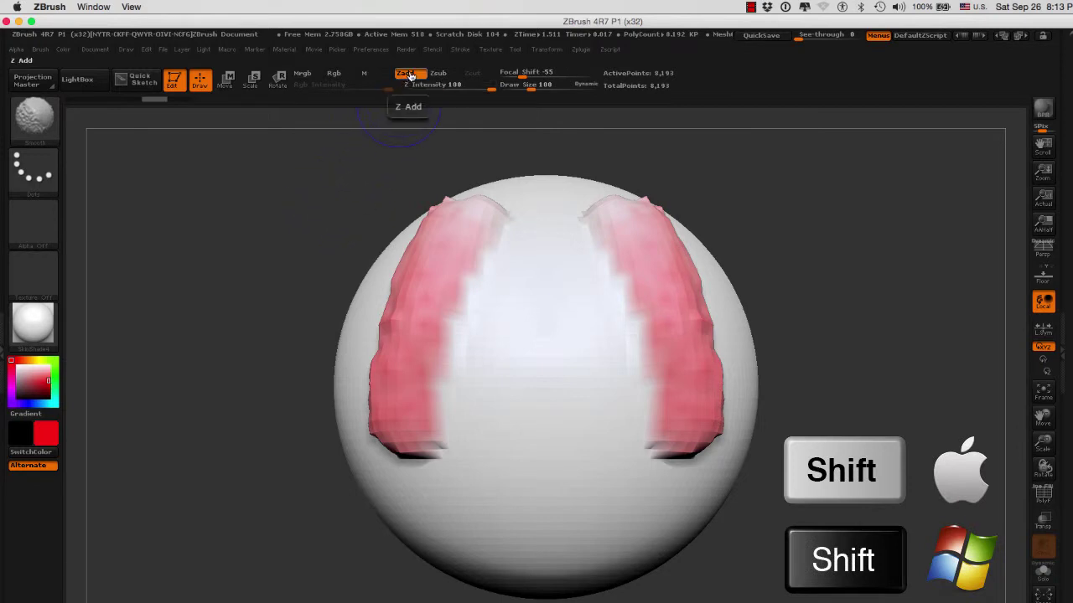
click(406, 74)
click(337, 74)
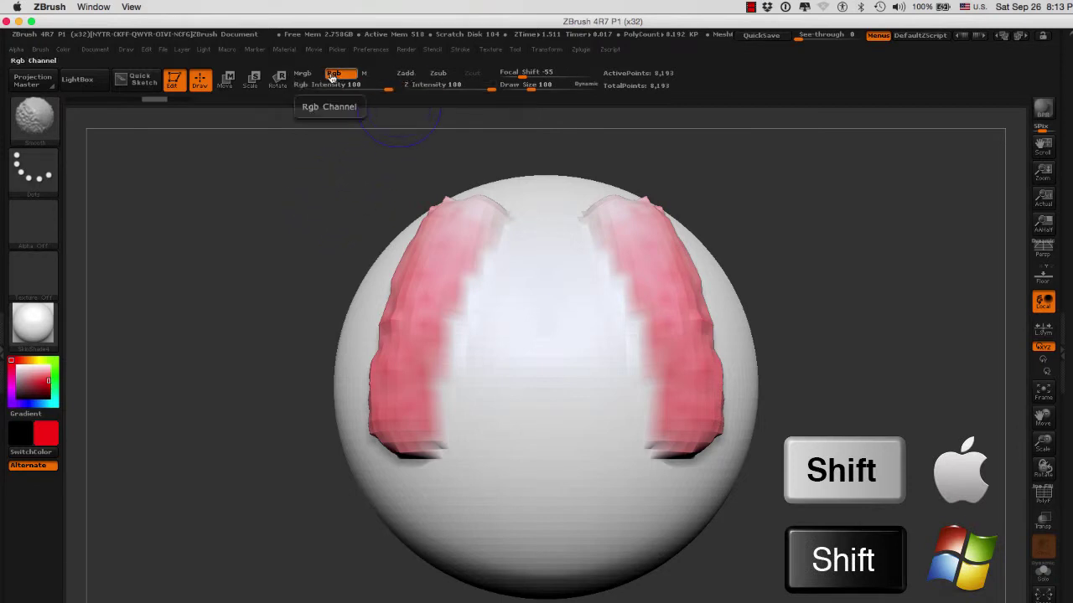
mouse_move(426, 223)
shift+mouse_down()
mouse_move(450, 247)
mouse_move(419, 394)
mouse_move(383, 402)
mouse_move(399, 419)
mouse_move(439, 235)
mouse_move(394, 349)
shift+mouse_up()
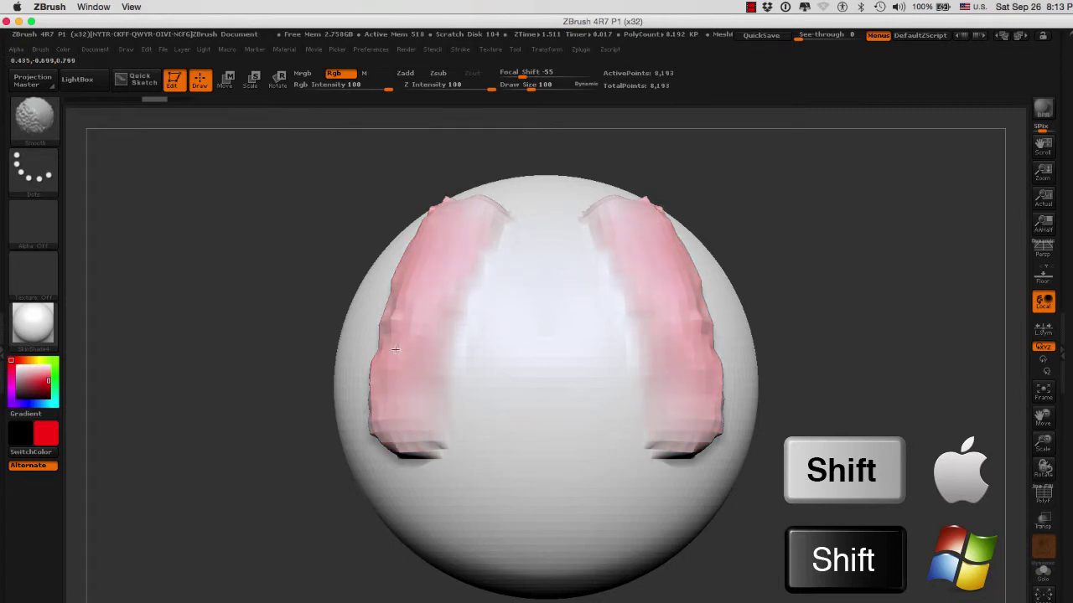